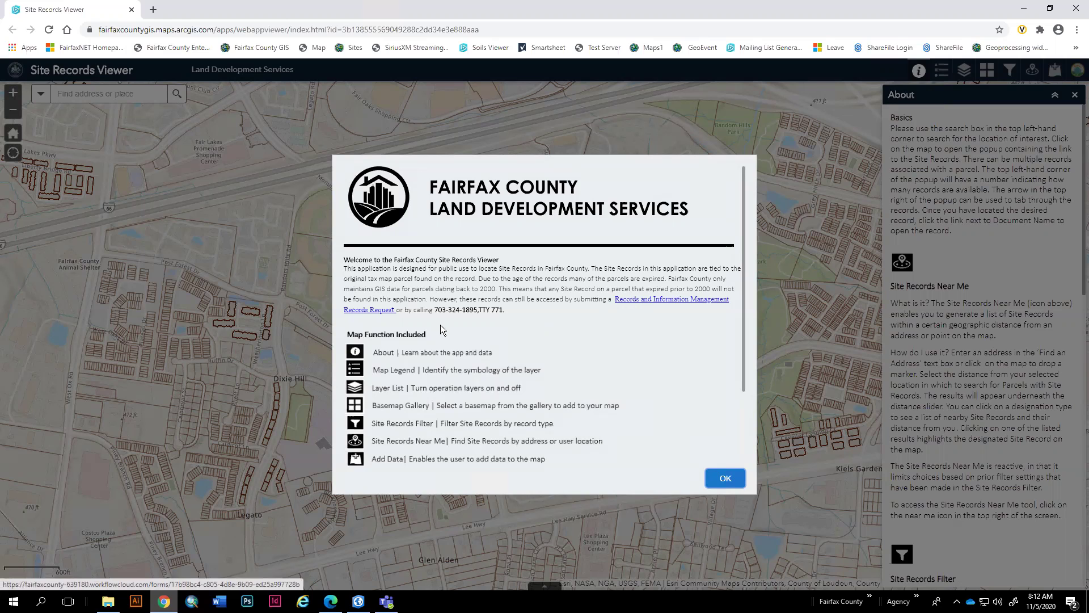
- Close the welcome splash with OK, leaving the parcel map and About panel visible
{"action": "left_click", "coordinate": [725, 478]}
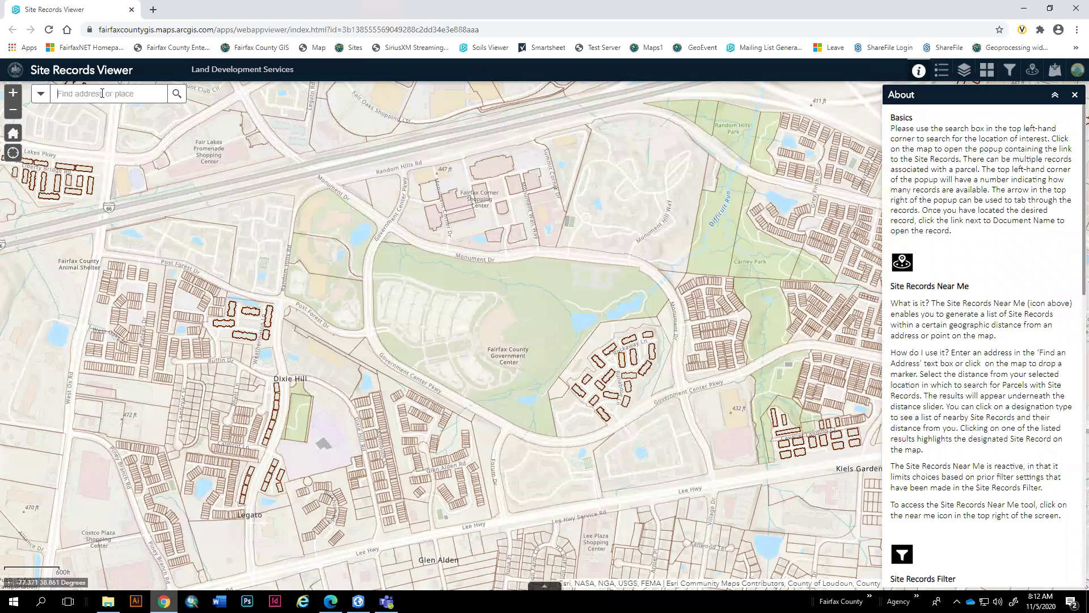
{"action": "left_click", "coordinate": [41, 95]}
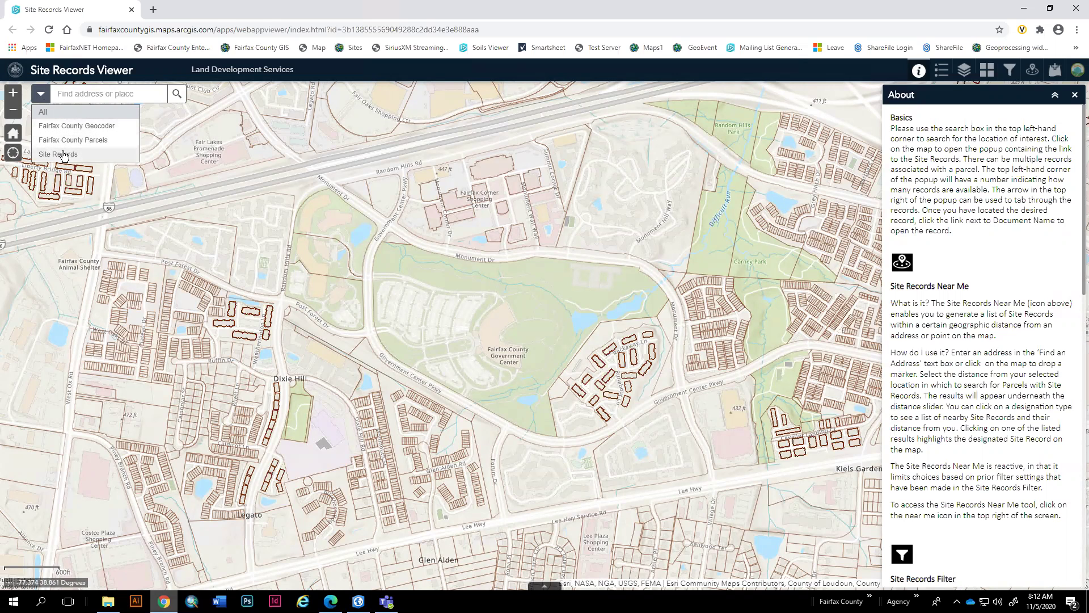
{"action": "left_click", "coordinate": [82, 91]}
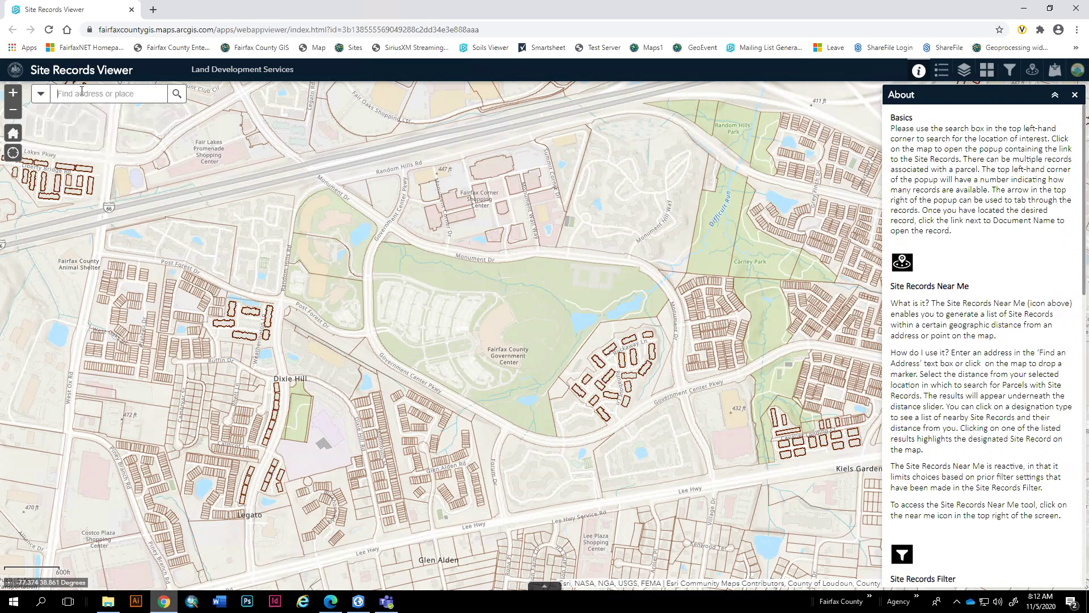
{"action": "type", "text": "5107 Marshall Farm"}
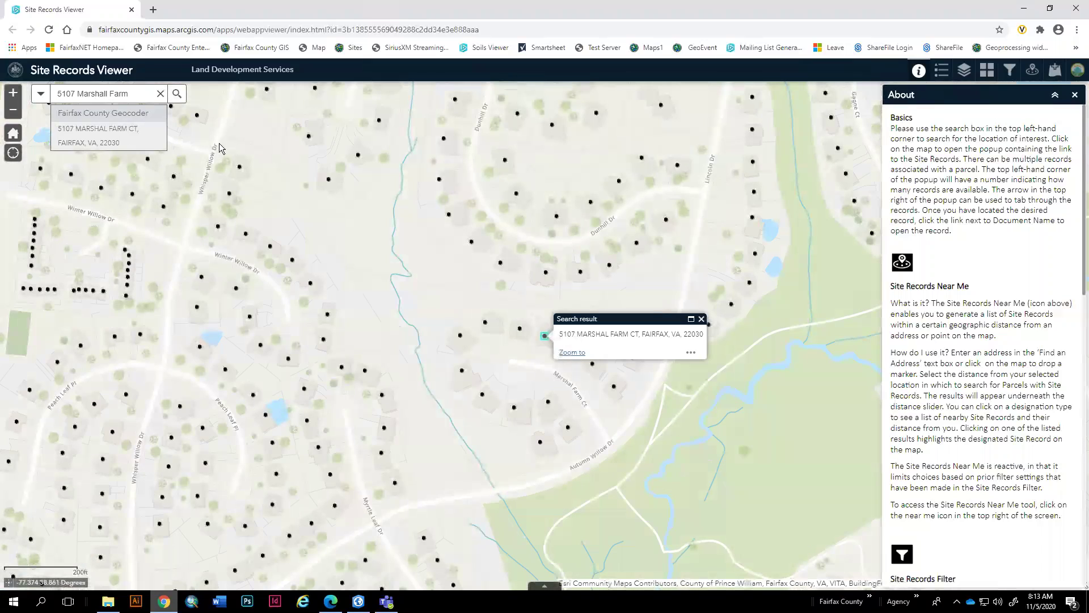
{"action": "left_click", "coordinate": [701, 319]}
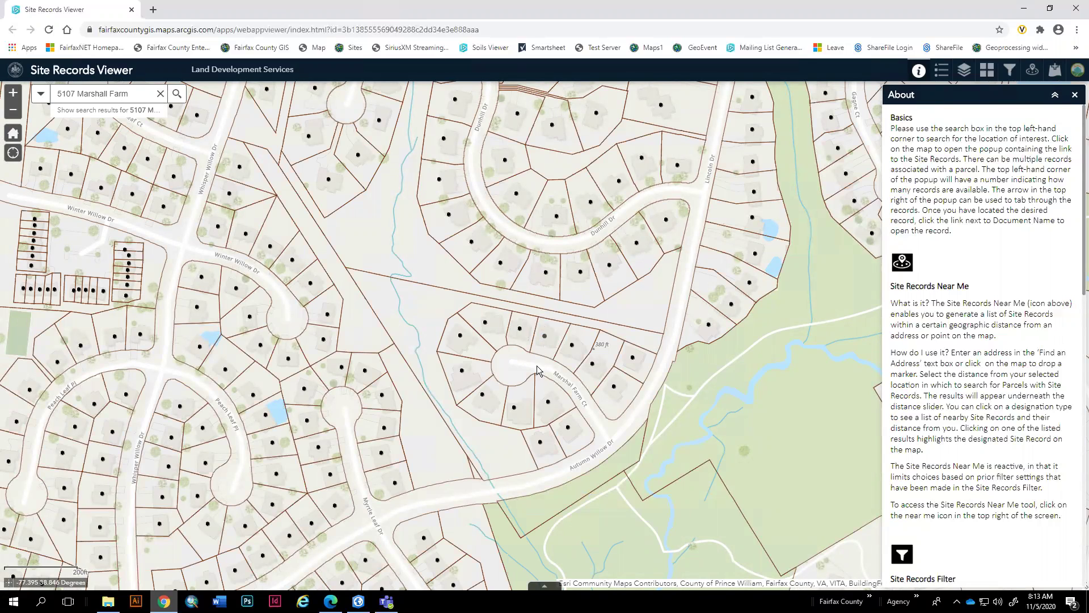
- Page through parcel 0554 03 R7's four records and open the Westbrook Drive 9207-RPA-002-1 plan PDF
{"action": "left_click", "coordinate": [548, 347]}
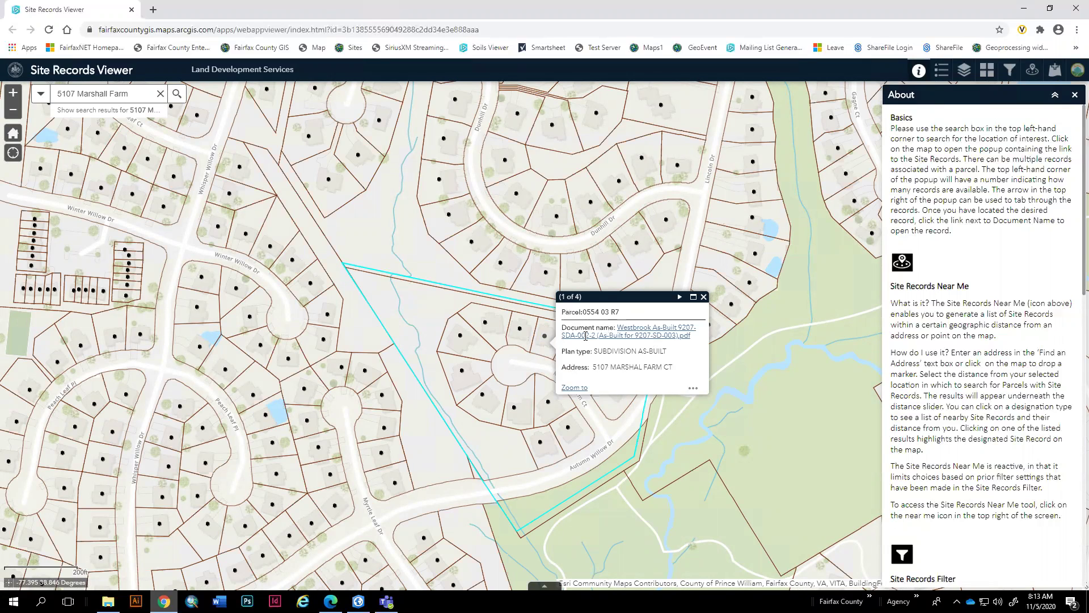
{"action": "left_click", "coordinate": [679, 296]}
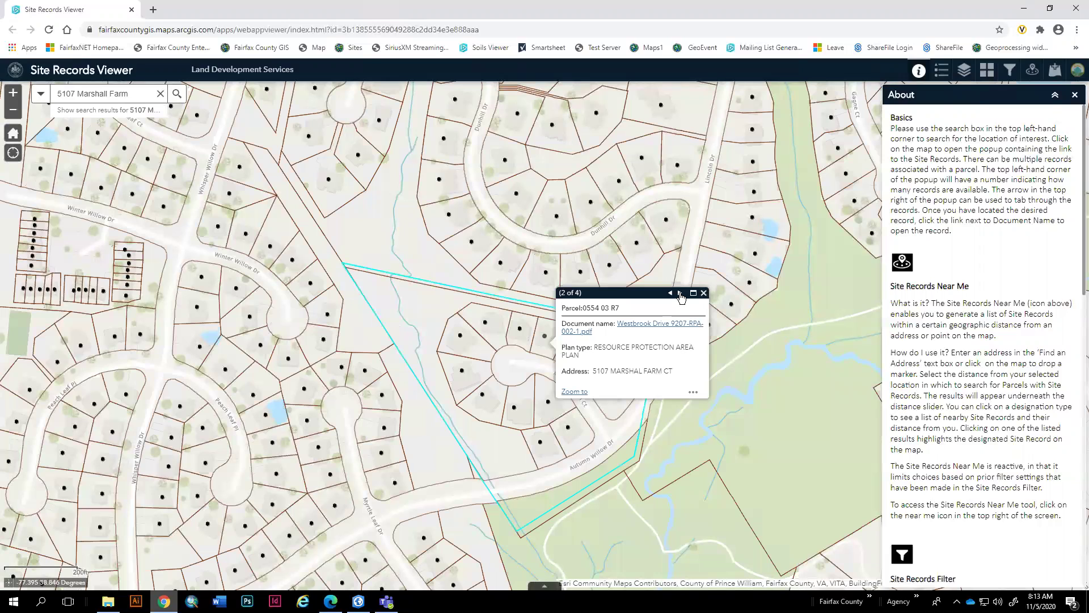
{"action": "left_click", "coordinate": [680, 294]}
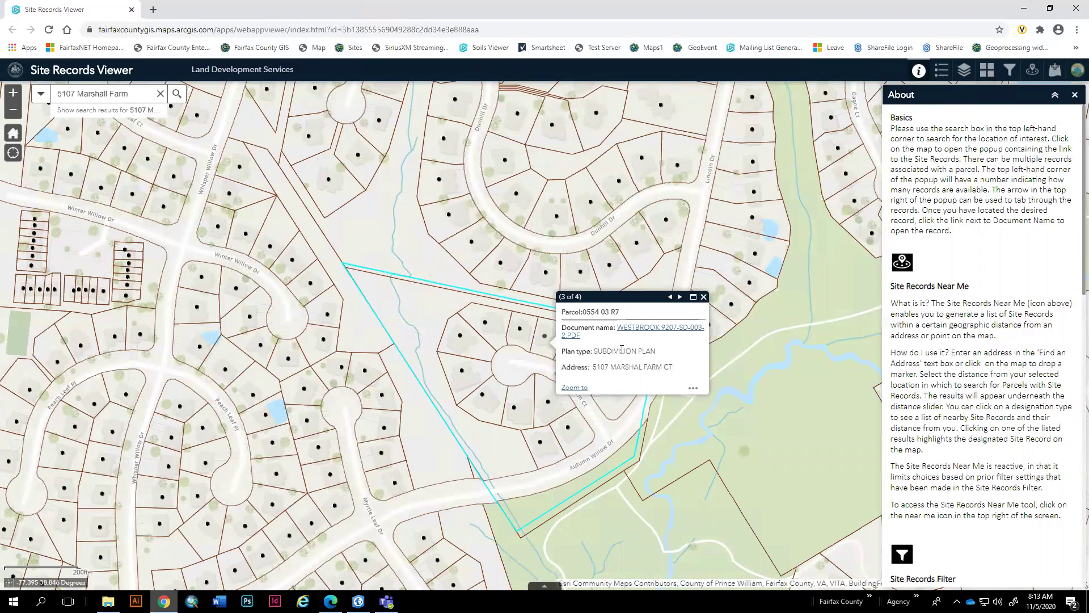
{"action": "left_click", "coordinate": [680, 297]}
{"action": "left_click", "coordinate": [671, 298]}
{"action": "left_click", "coordinate": [671, 297]}
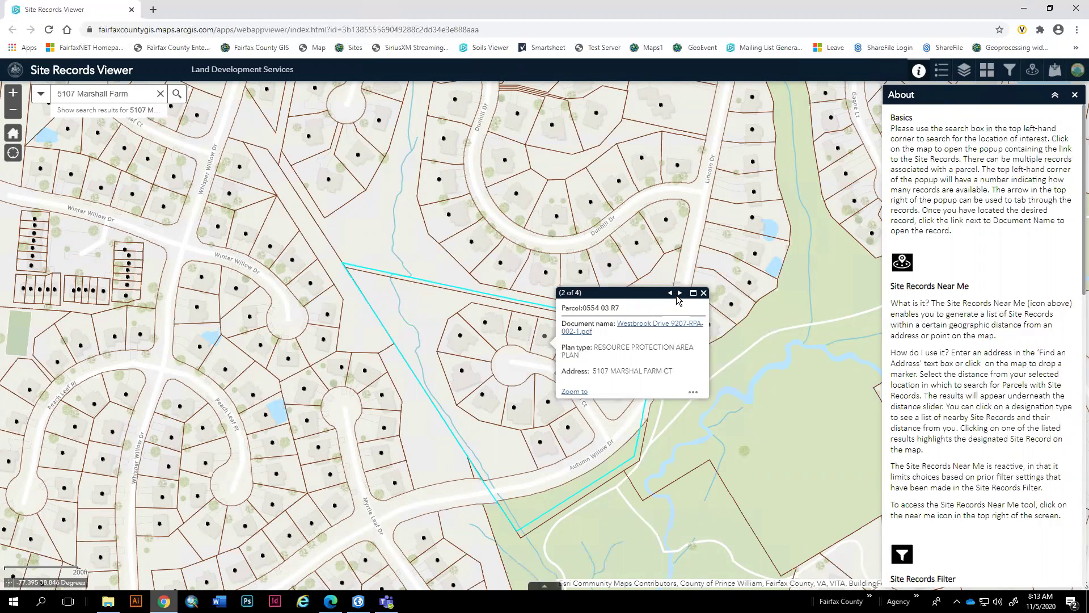
{"action": "left_click", "coordinate": [660, 325]}
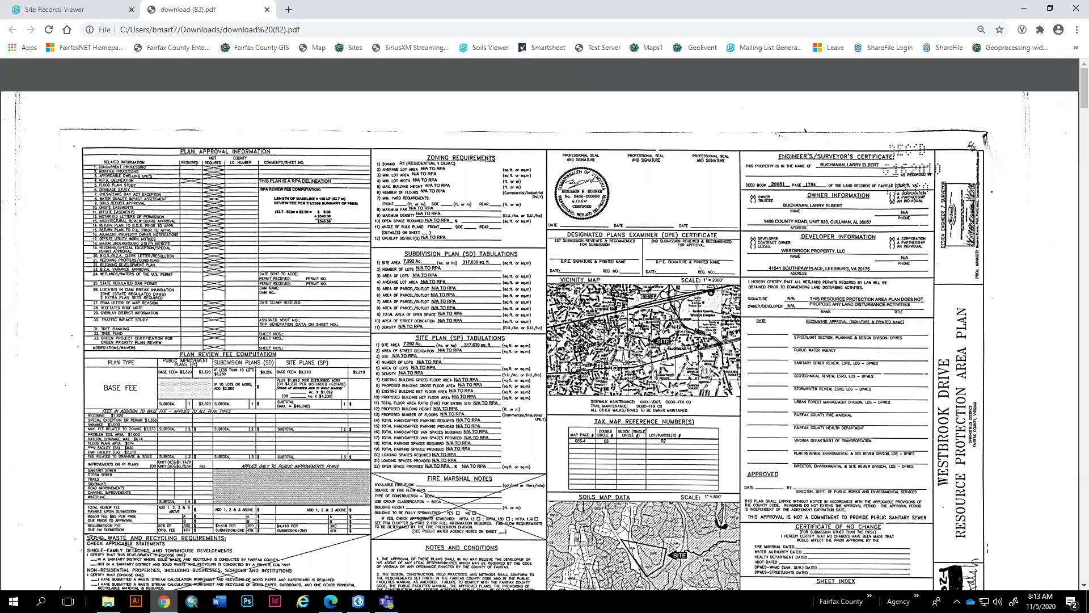
- Return from the Westbrook Drive RPA plan PDF to the Site Records Viewer tab
{"action": "left_click", "coordinate": [51, 11]}
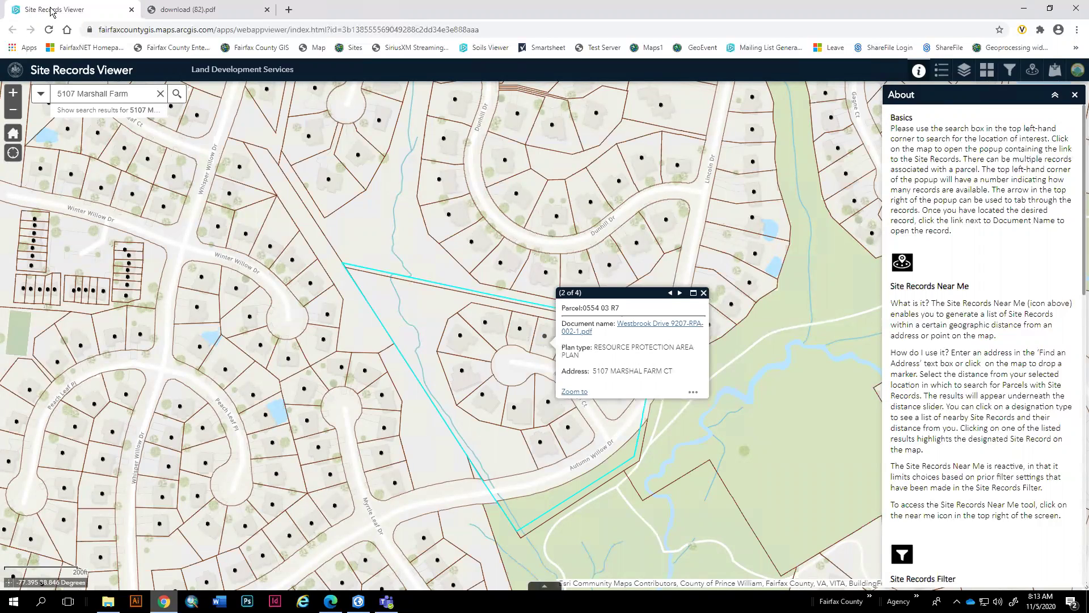
- Close the parcel popup, skim the About panel, and show the Site Records, Address Points and Parcels legend
{"action": "left_click", "coordinate": [703, 293]}
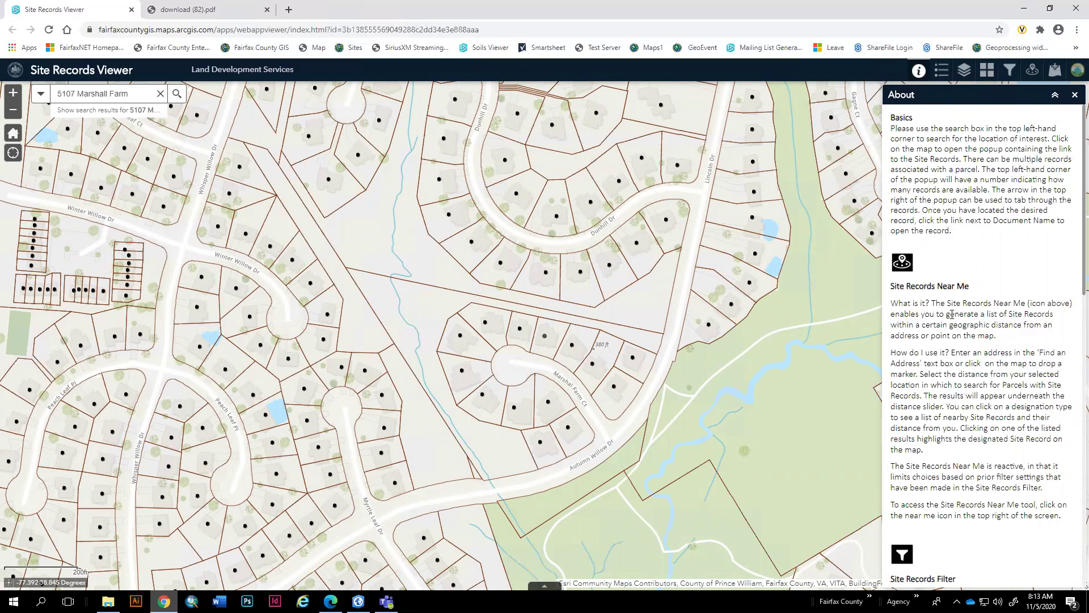
{"action": "scroll", "coordinate": [954, 331], "scroll_direction": "down", "scroll_amount": 3}
{"action": "scroll", "coordinate": [954, 335], "scroll_direction": "down", "scroll_amount": 5}
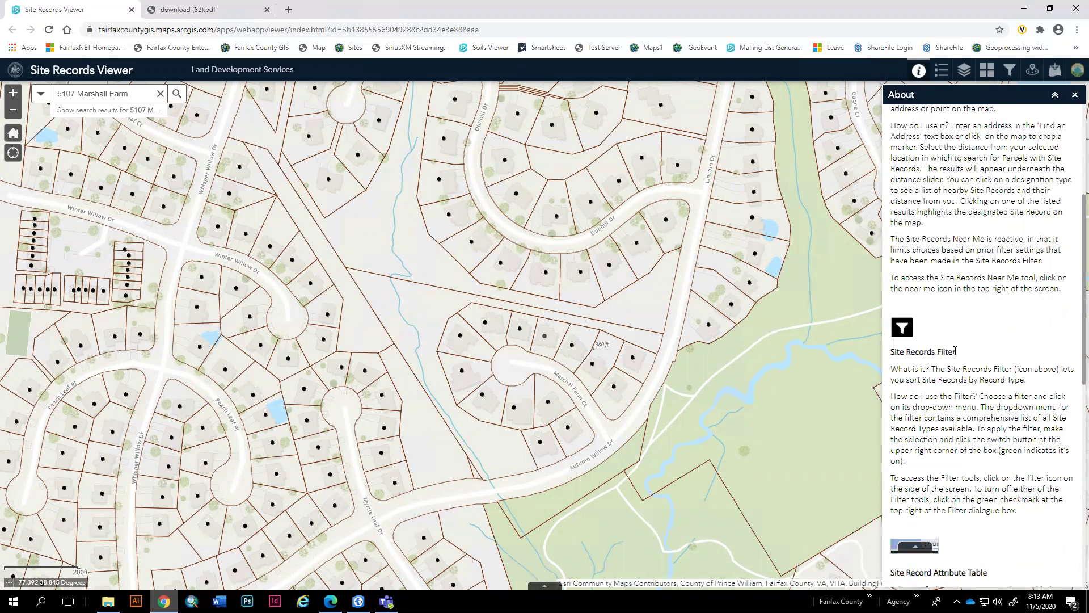
{"action": "scroll", "coordinate": [954, 359], "scroll_direction": "down", "scroll_amount": 5}
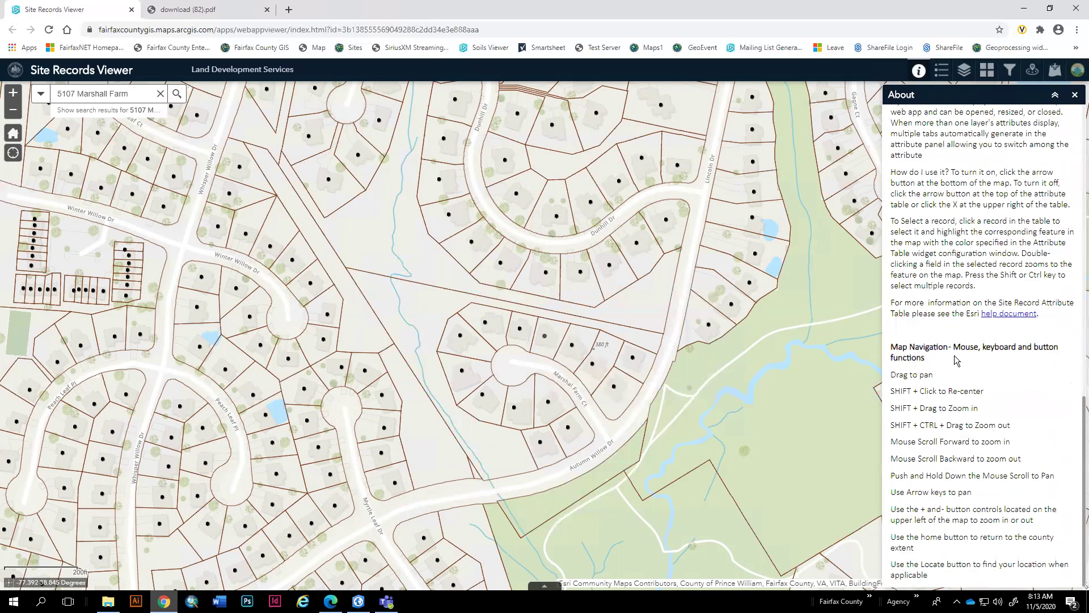
{"action": "scroll", "coordinate": [954, 361], "scroll_direction": "up", "scroll_amount": 2}
{"action": "scroll", "coordinate": [955, 362], "scroll_direction": "up", "scroll_amount": 5}
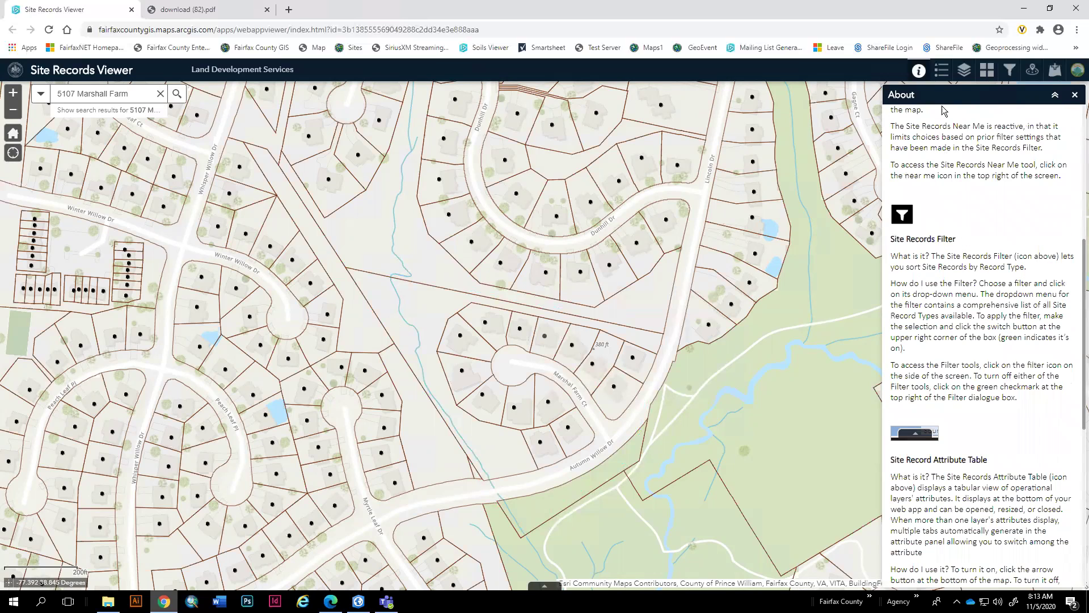
{"action": "left_click", "coordinate": [942, 69]}
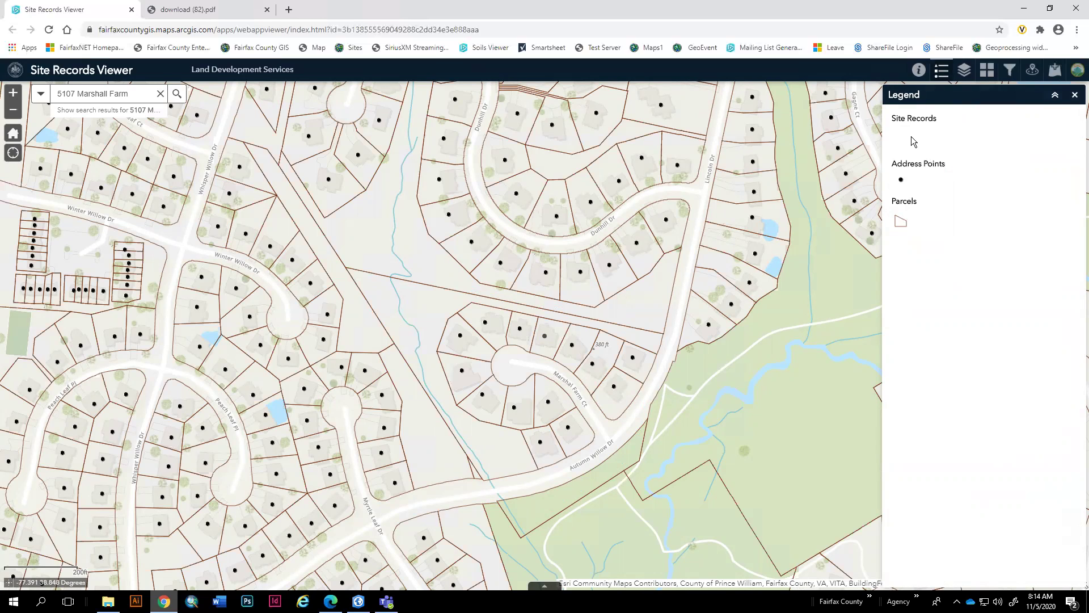
- Set the Site Records layer to about 50% transparency in Layer List, then show the Basemap Gallery
{"action": "left_click", "coordinate": [965, 74]}
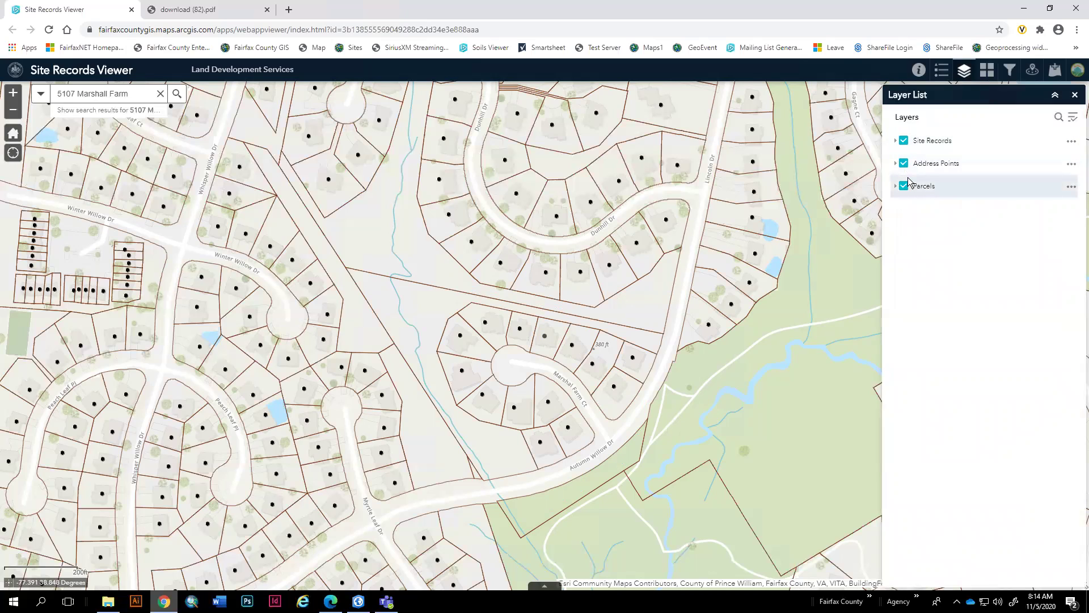
{"action": "left_click", "coordinate": [1071, 142]}
{"action": "left_click", "coordinate": [1040, 187]}
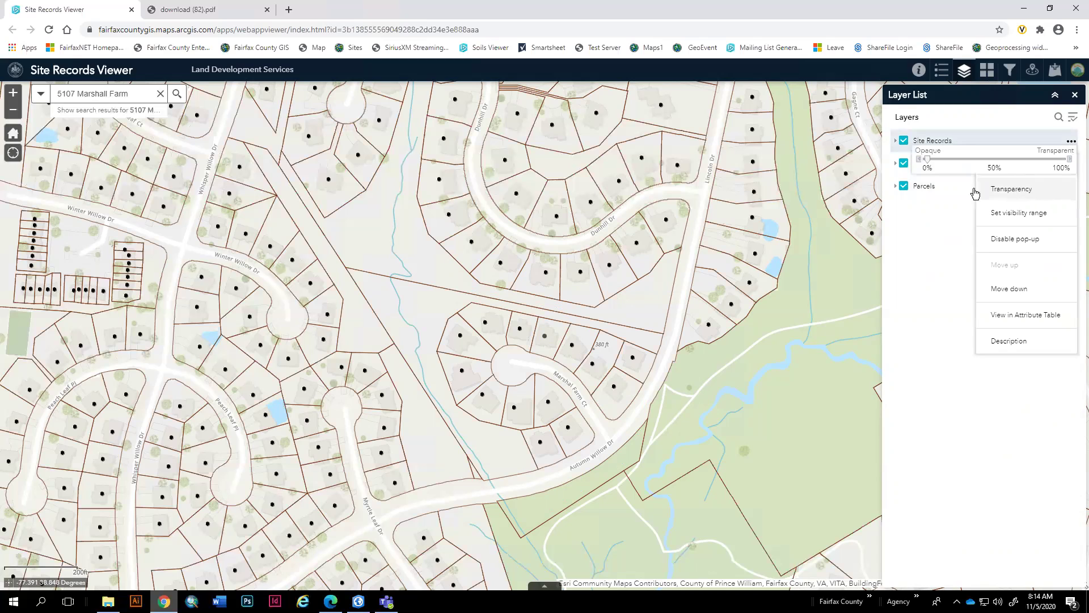
{"action": "left_click_drag", "start_coordinate": [926, 168], "coordinate": [999, 164]}
{"action": "left_click", "coordinate": [957, 257]}
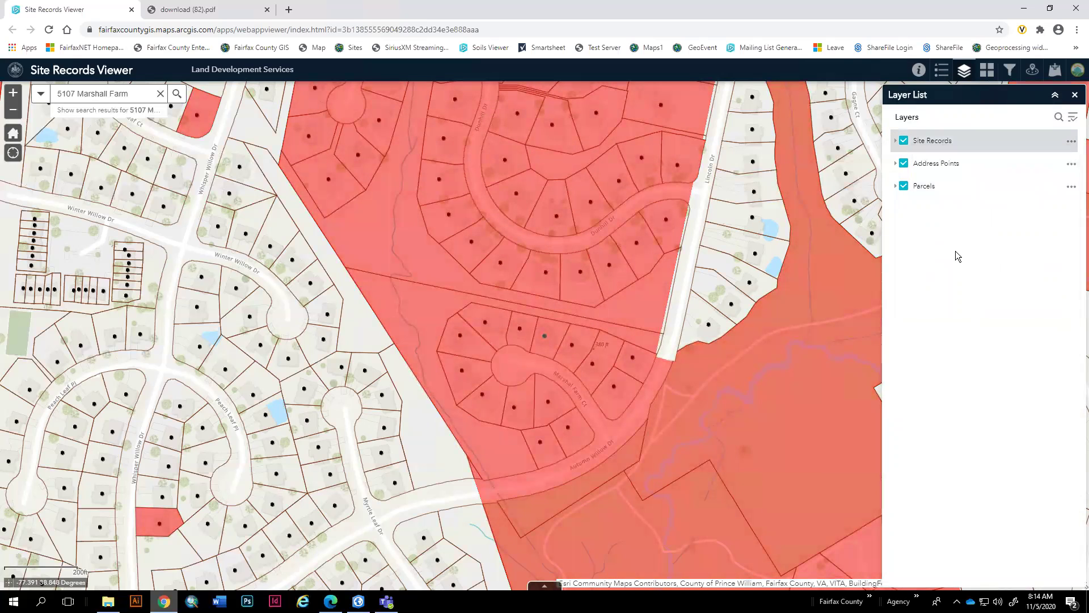
{"action": "left_click", "coordinate": [989, 73]}
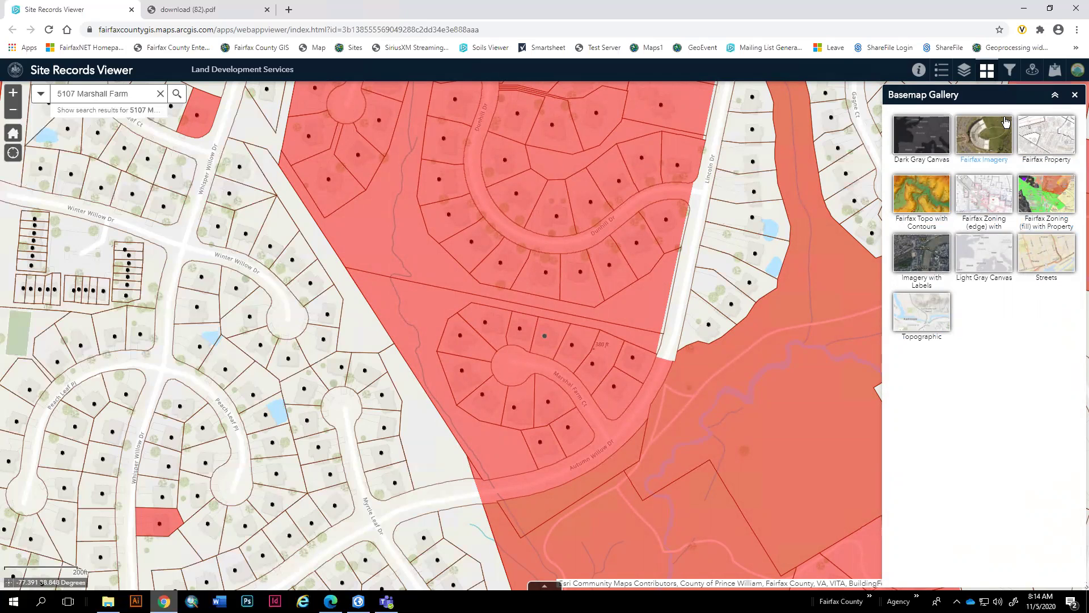
- Filter Site Records to Resource Protection Area Plan and open the Marshal Farm Ct parcel's RPA record
{"action": "left_click", "coordinate": [1009, 74]}
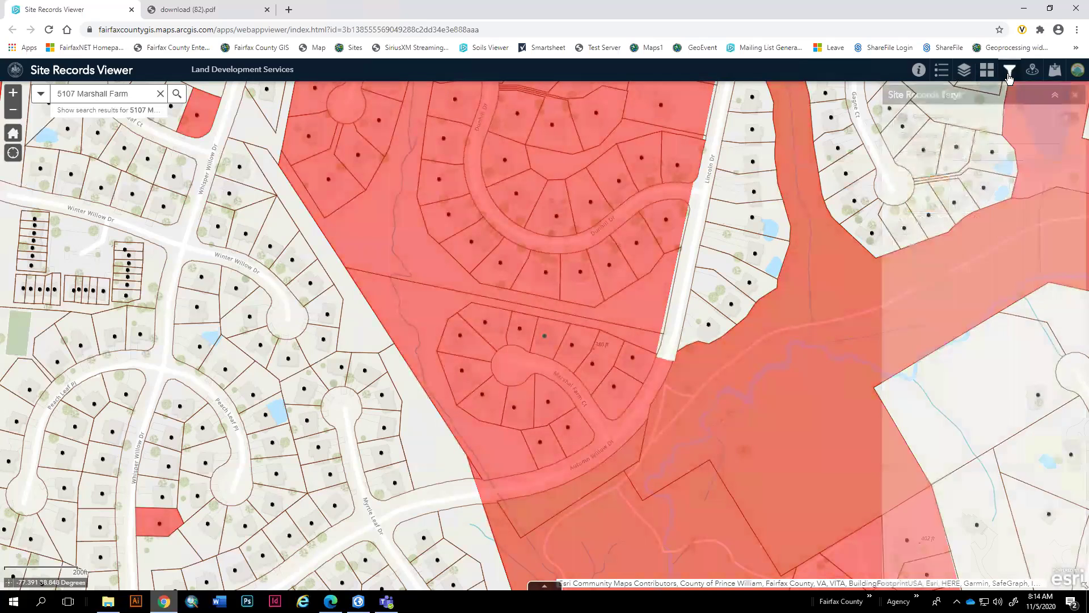
{"action": "left_click", "coordinate": [546, 343]}
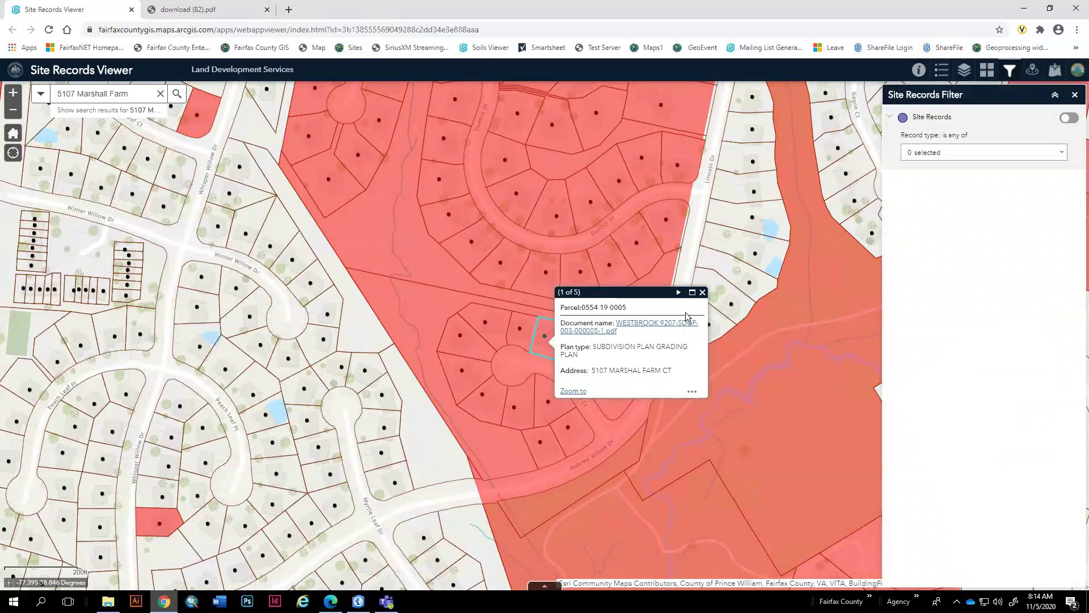
{"action": "left_click", "coordinate": [1065, 154]}
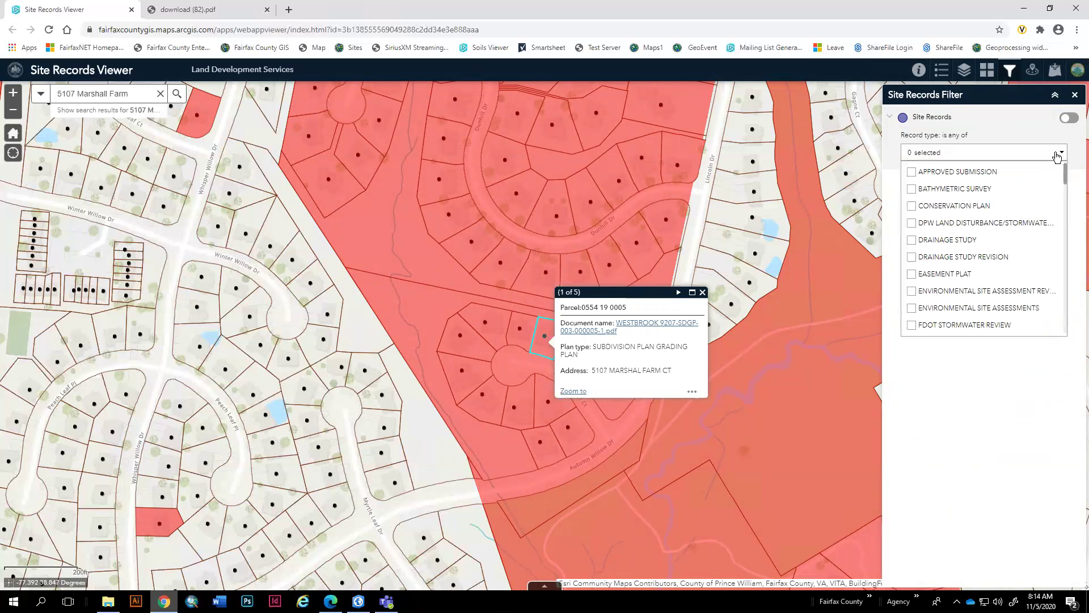
{"action": "scroll", "coordinate": [953, 250], "scroll_direction": "down", "scroll_amount": 5}
{"action": "scroll", "coordinate": [950, 272], "scroll_direction": "down", "scroll_amount": 7}
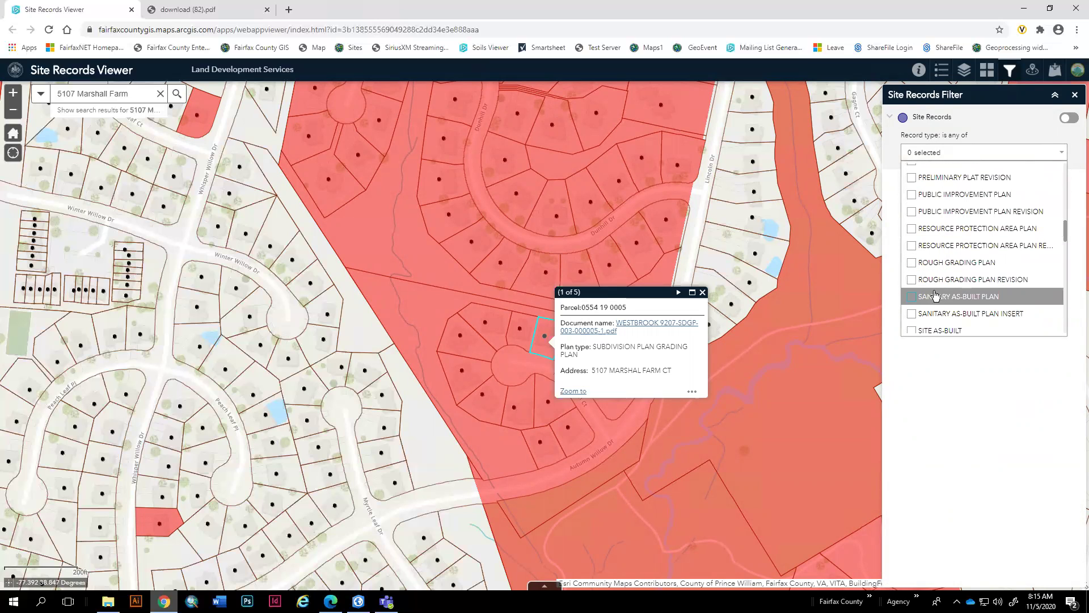
{"action": "left_click", "coordinate": [912, 230]}
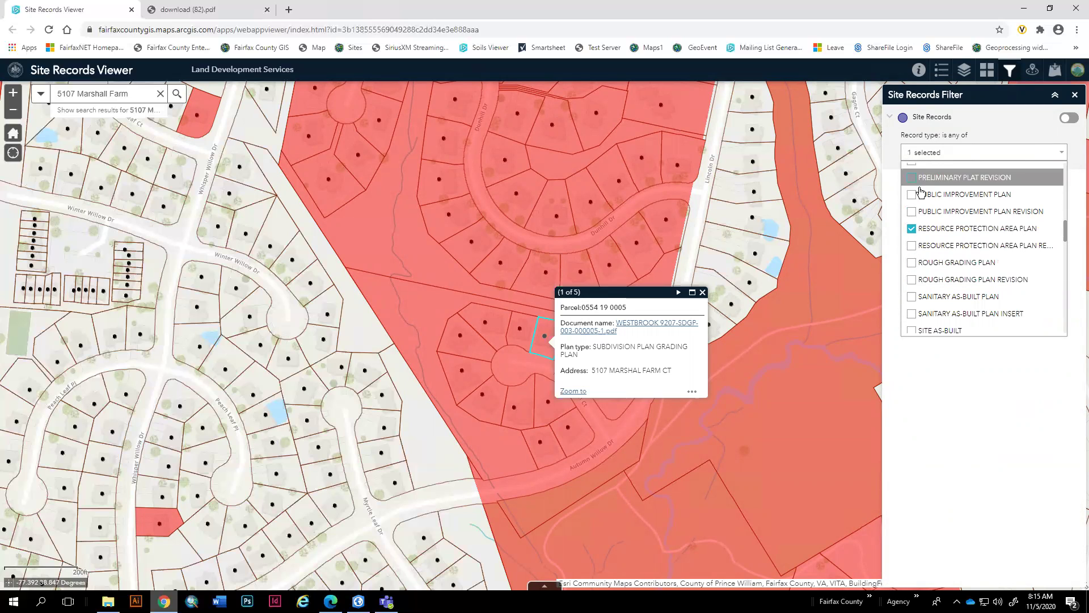
{"action": "left_click", "coordinate": [1068, 118]}
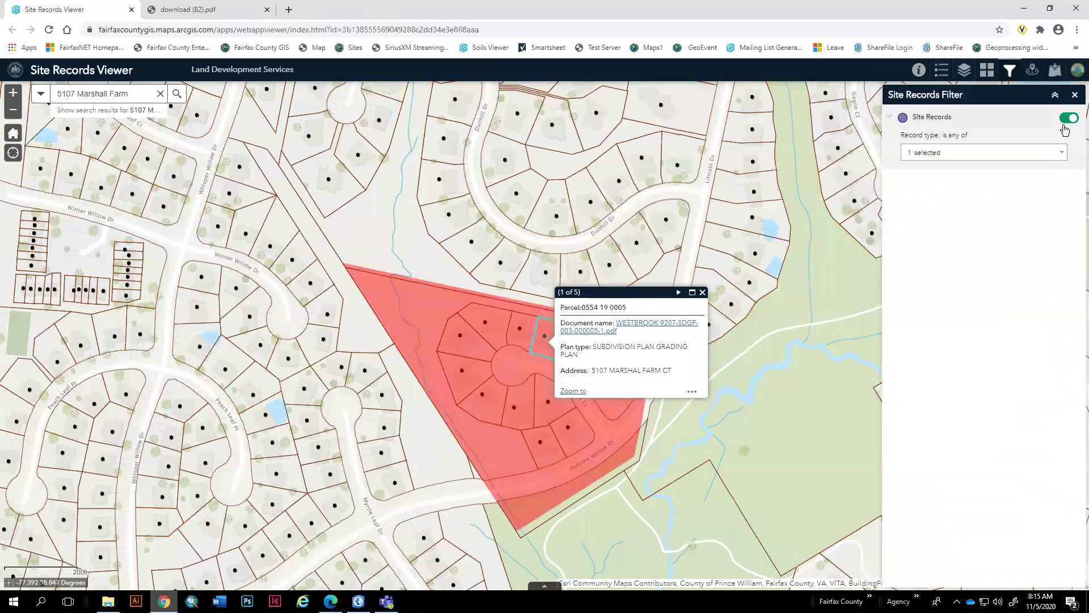
{"action": "left_click", "coordinate": [542, 344]}
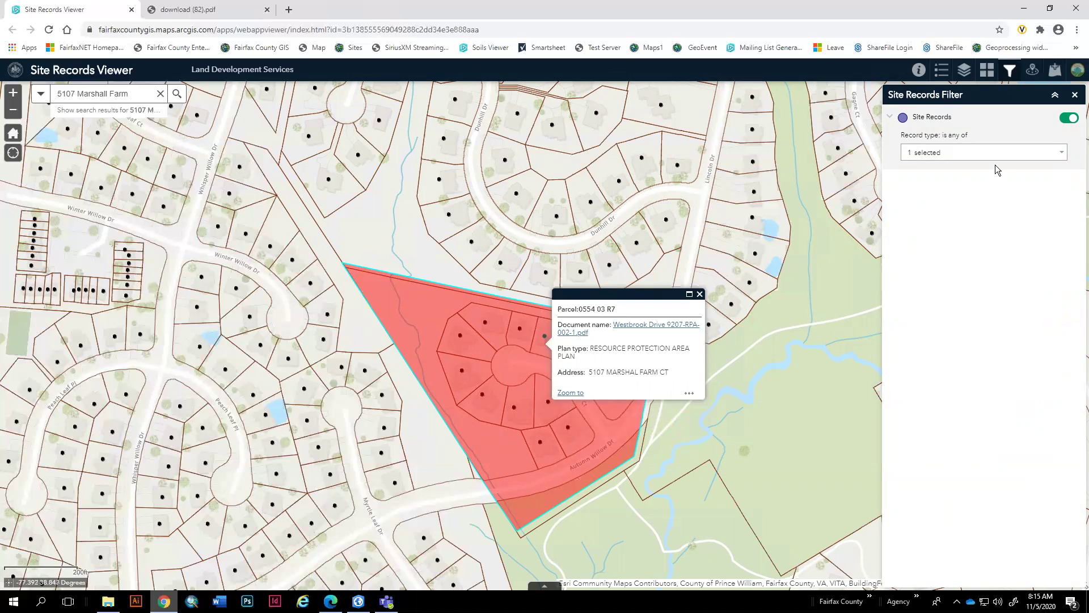
- Find site records within 0.5 miles of the parcel, review record 0554 03 R7, and close the panel
{"action": "left_click", "coordinate": [1031, 73]}
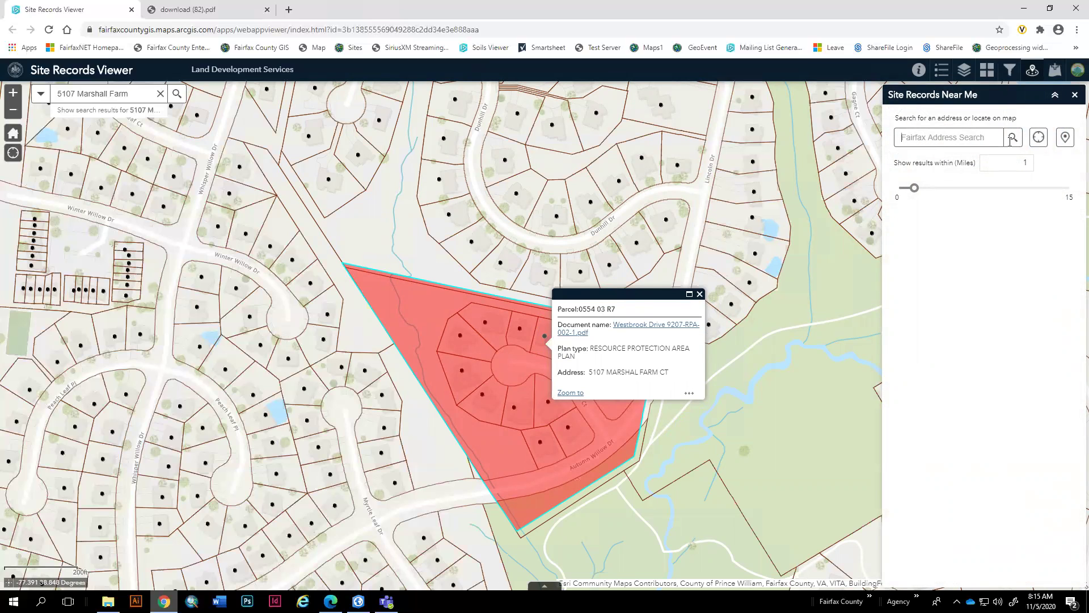
{"action": "left_click", "coordinate": [1067, 140]}
{"action": "left_click", "coordinate": [520, 363]}
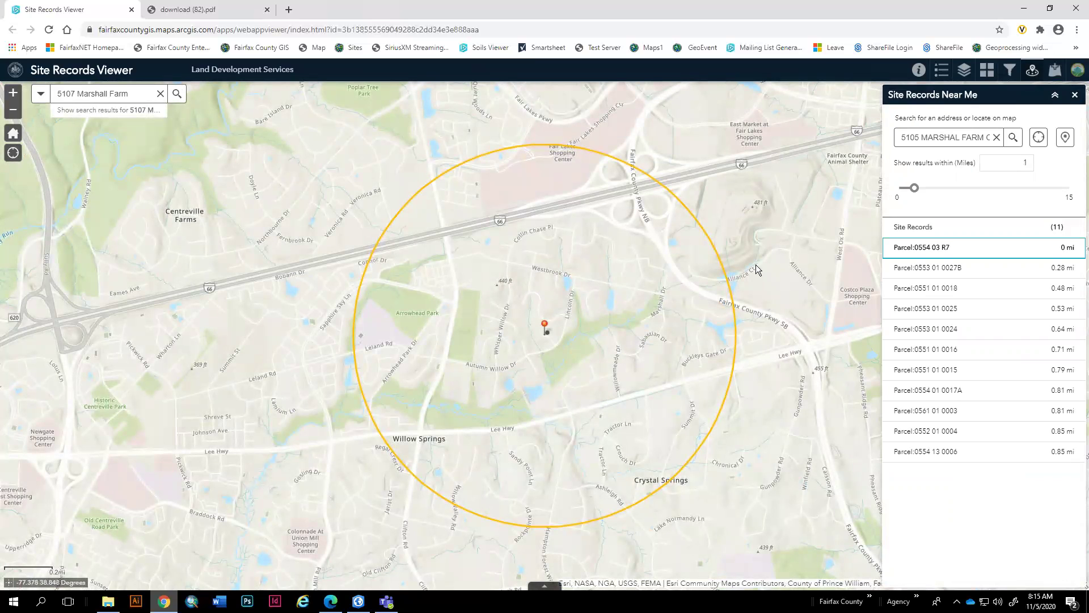
{"action": "left_click", "coordinate": [1024, 163]}
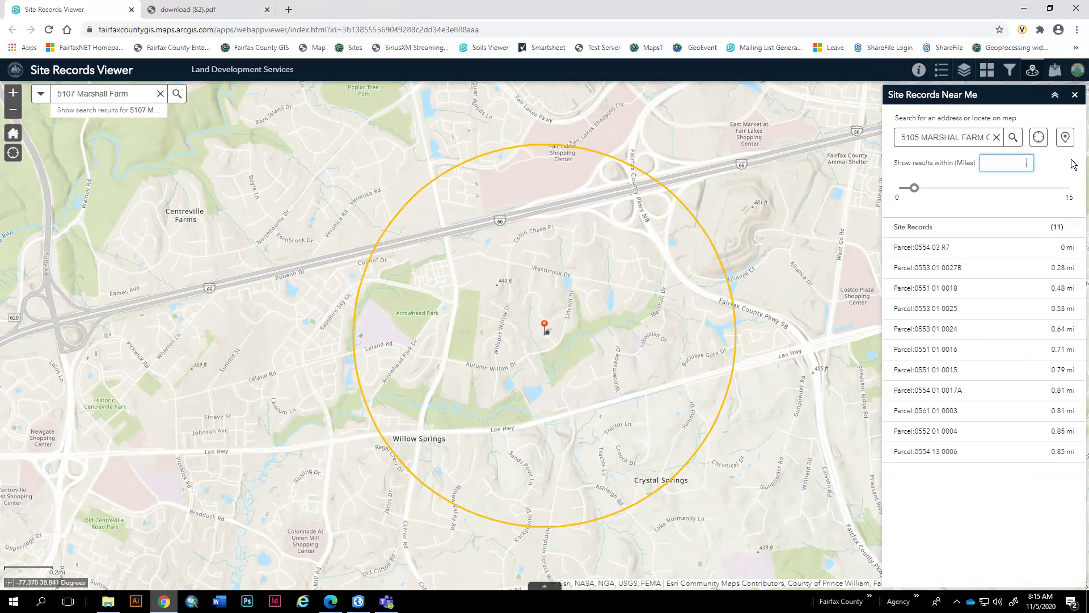
{"action": "type", "text": ".5"}
{"action": "key", "text": "Return"}
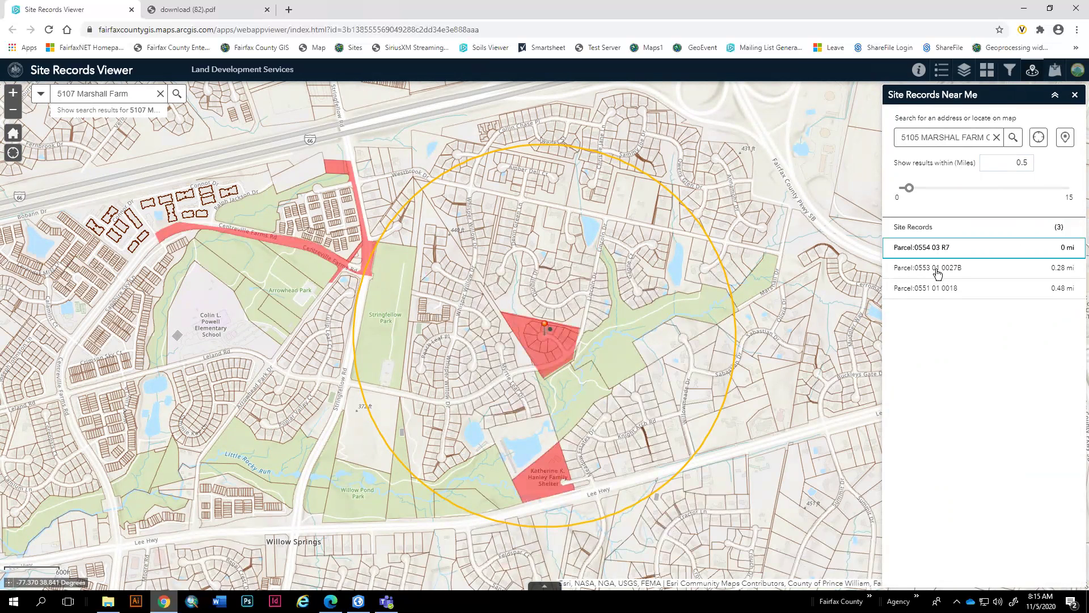
{"action": "left_click", "coordinate": [937, 248]}
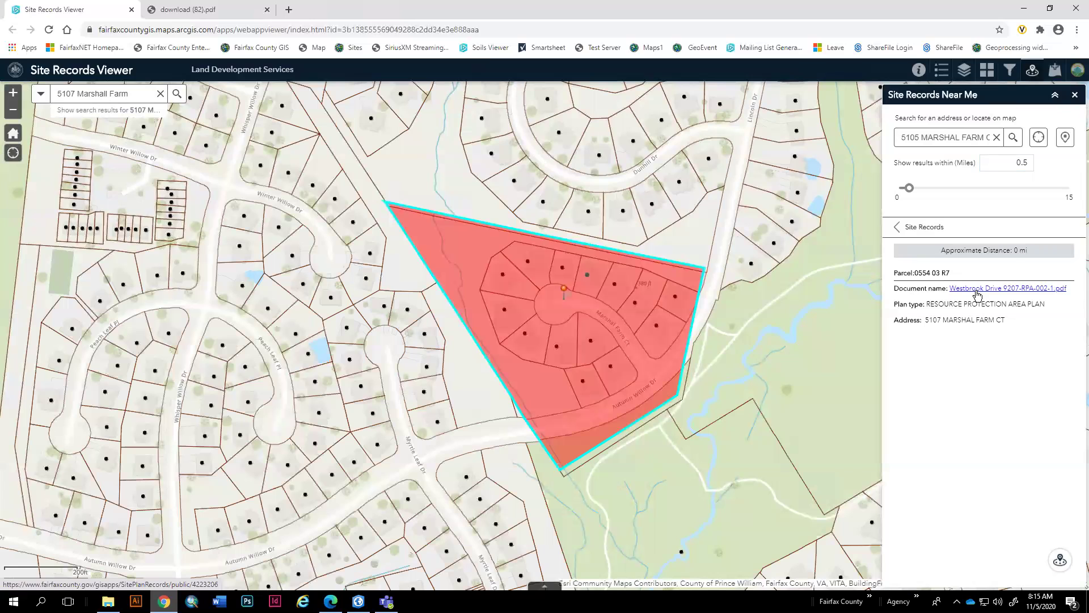
{"action": "left_click", "coordinate": [1073, 95]}
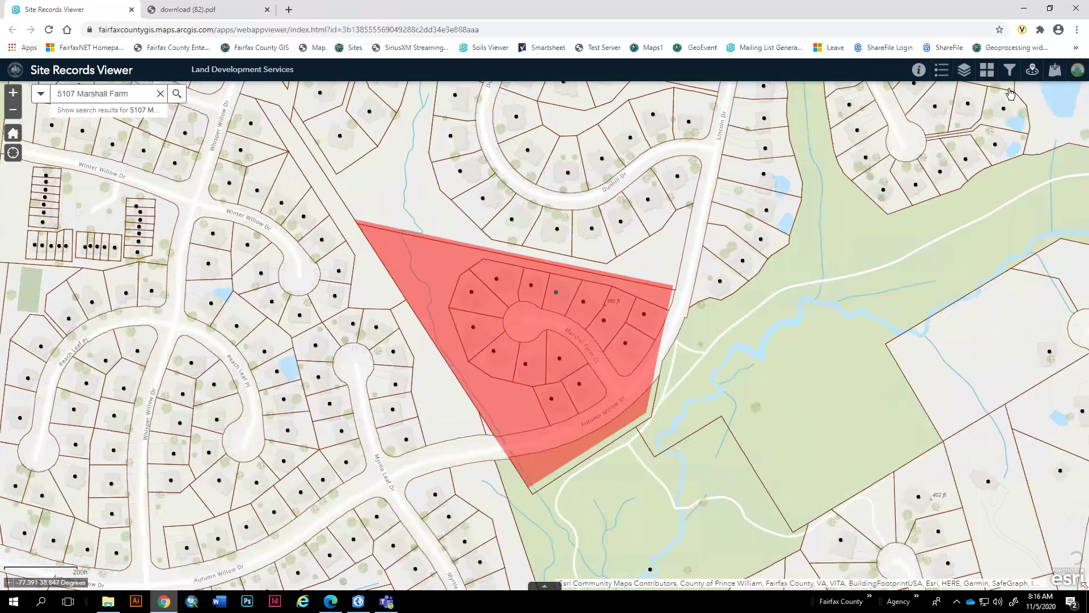
- Add the Resource Protection Areas layer from an 'R' data search, then switch to the download (82).pdf tab
{"action": "left_click", "coordinate": [1055, 71]}
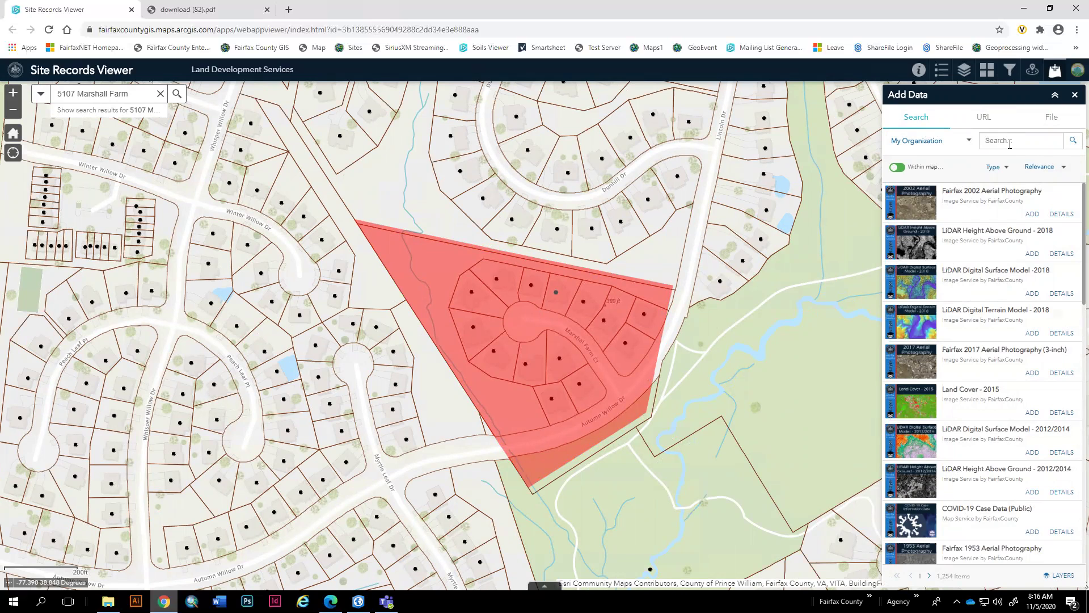
{"action": "type", "text": "RPA"}
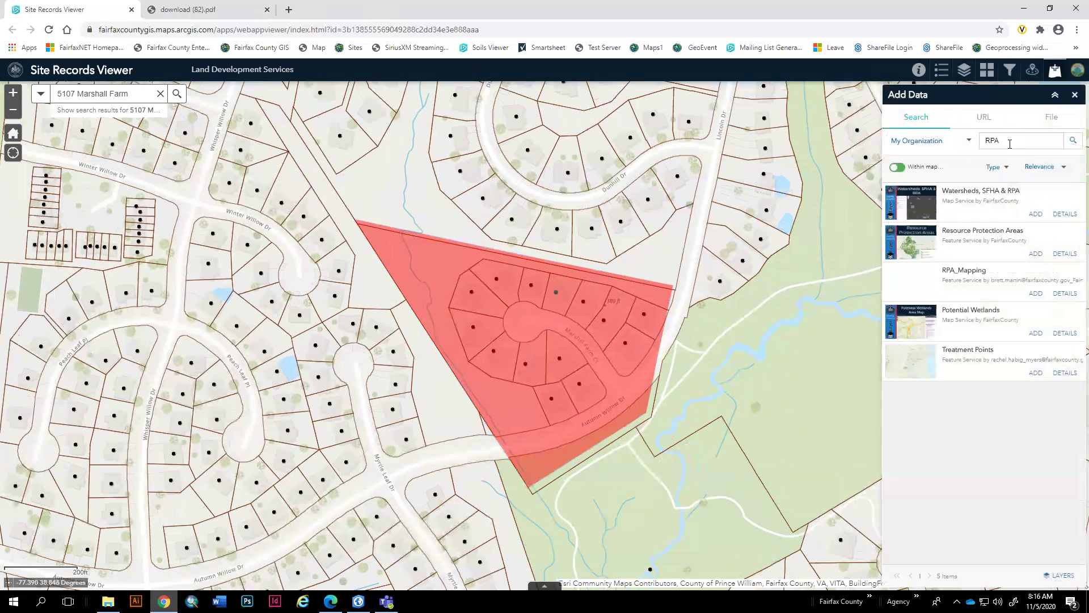
{"action": "left_click", "coordinate": [1036, 254]}
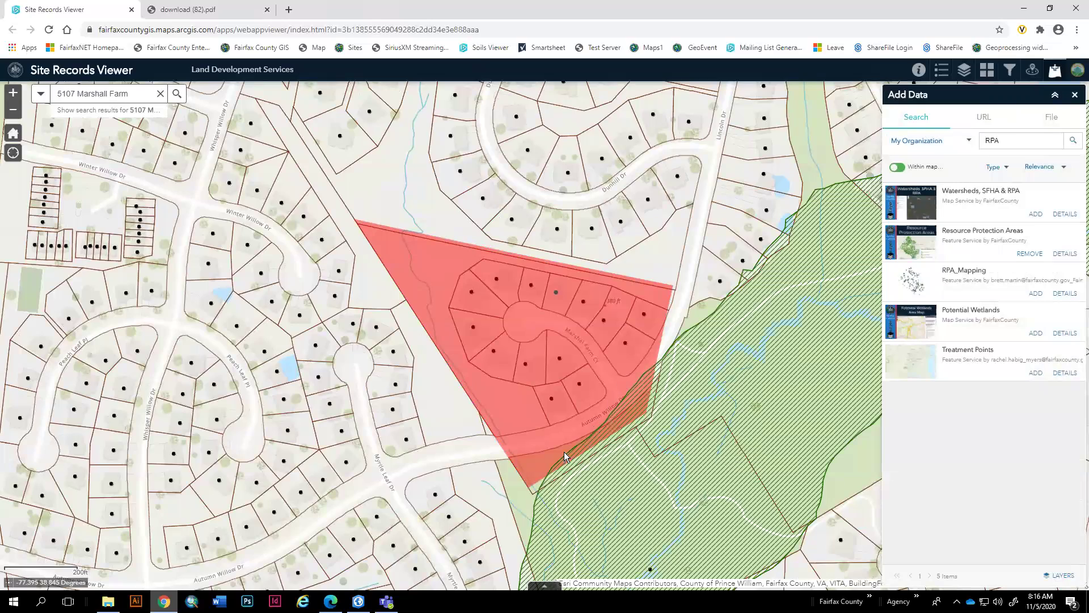
{"action": "left_click", "coordinate": [202, 10]}
- Scroll the Westbrook Drive RPA plan to page 2 of 9 showing the site map and notes
{"action": "scroll", "coordinate": [564, 298], "scroll_direction": "down", "scroll_amount": 4}
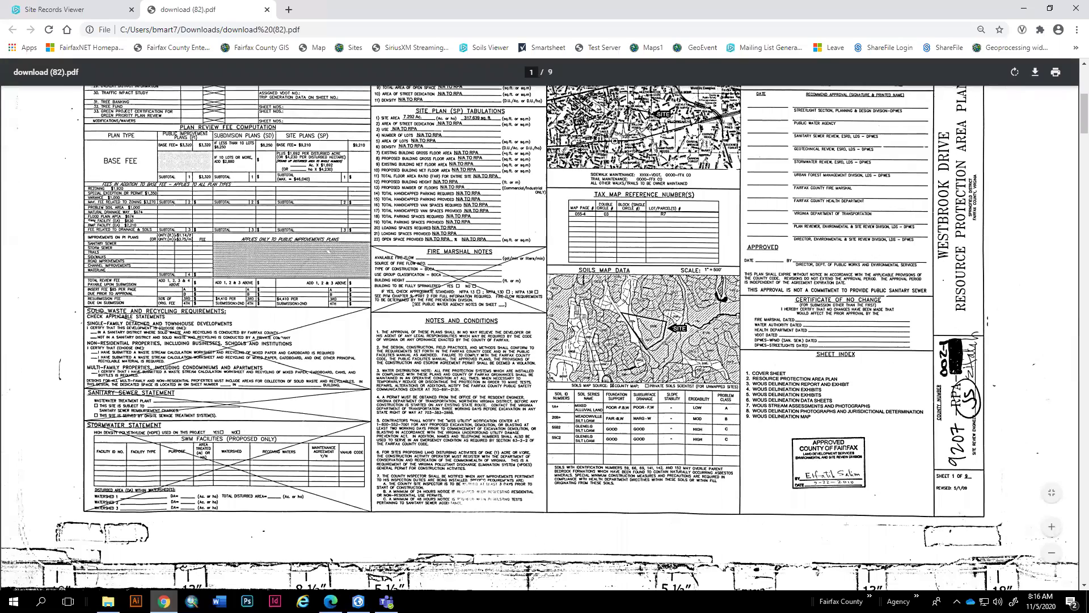
{"action": "scroll", "coordinate": [567, 324], "scroll_direction": "down", "scroll_amount": 10}
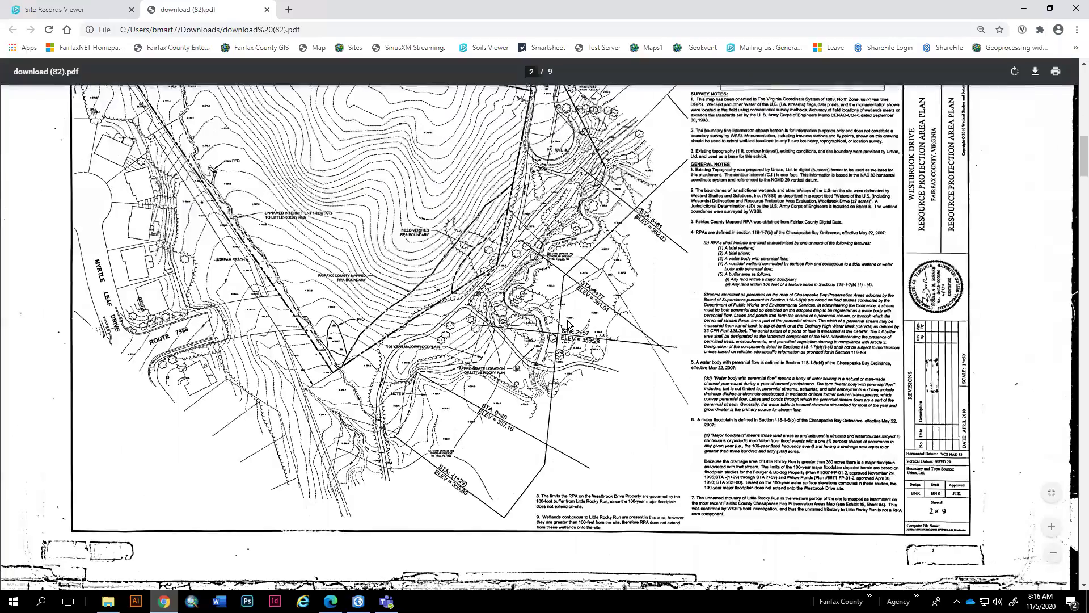
{"action": "scroll", "coordinate": [422, 319], "scroll_direction": "up", "scroll_amount": 1}
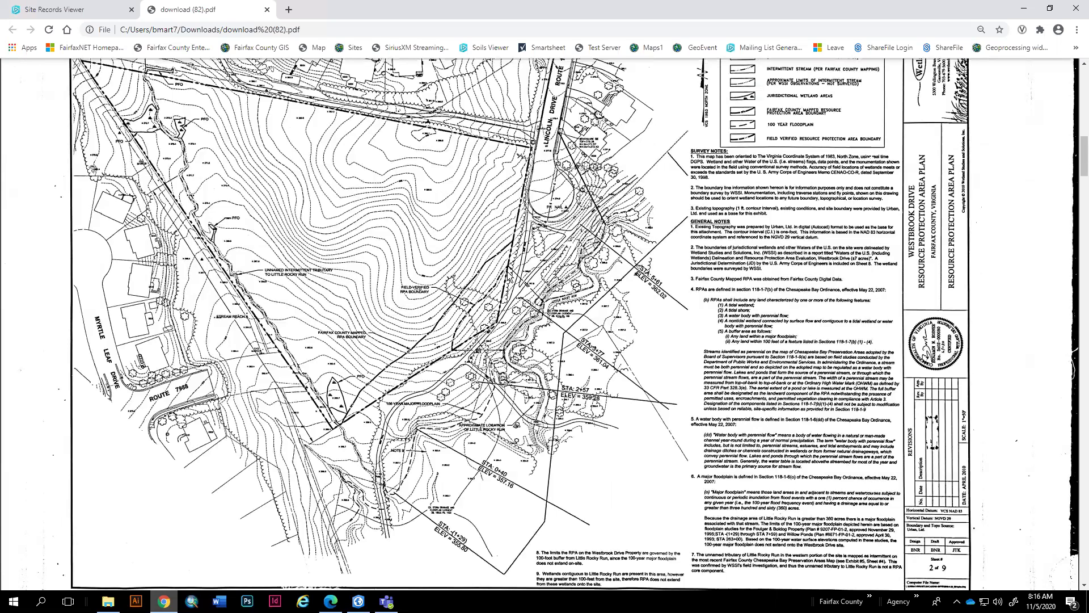
- Back on the viewer map, show About Us and open the Site Records table with the Westbrook Drive RPA plan
{"action": "left_click", "coordinate": [78, 10]}
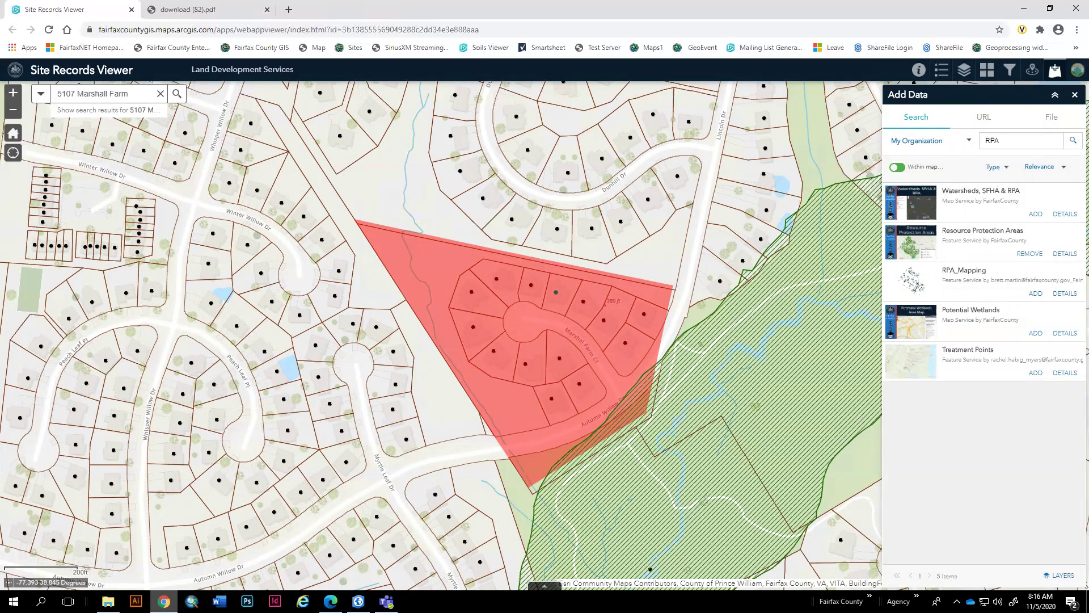
{"action": "left_click", "coordinate": [1075, 95]}
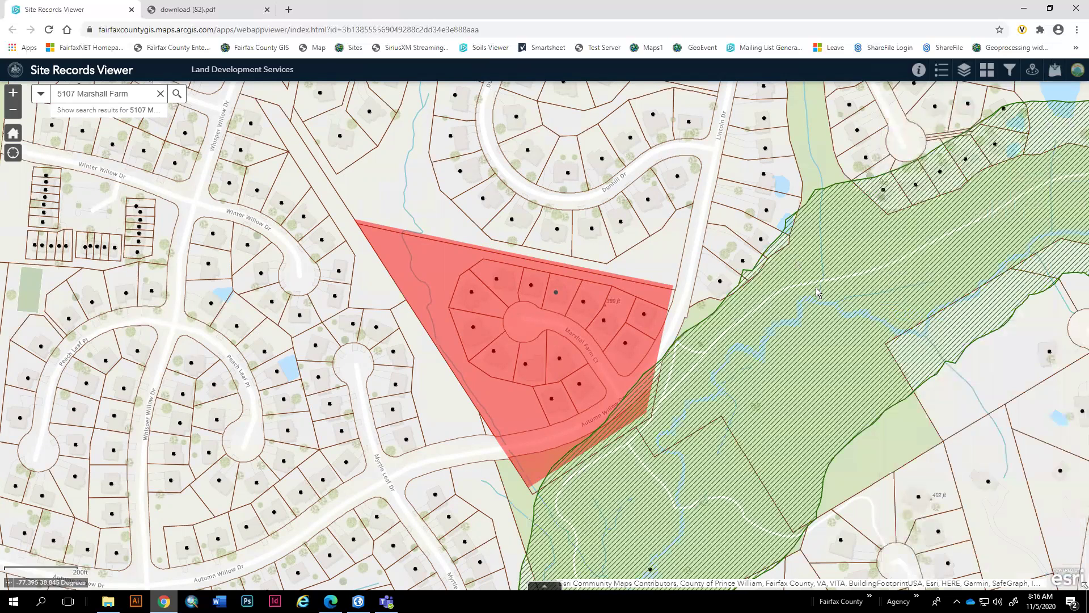
{"action": "left_click", "coordinate": [1078, 76]}
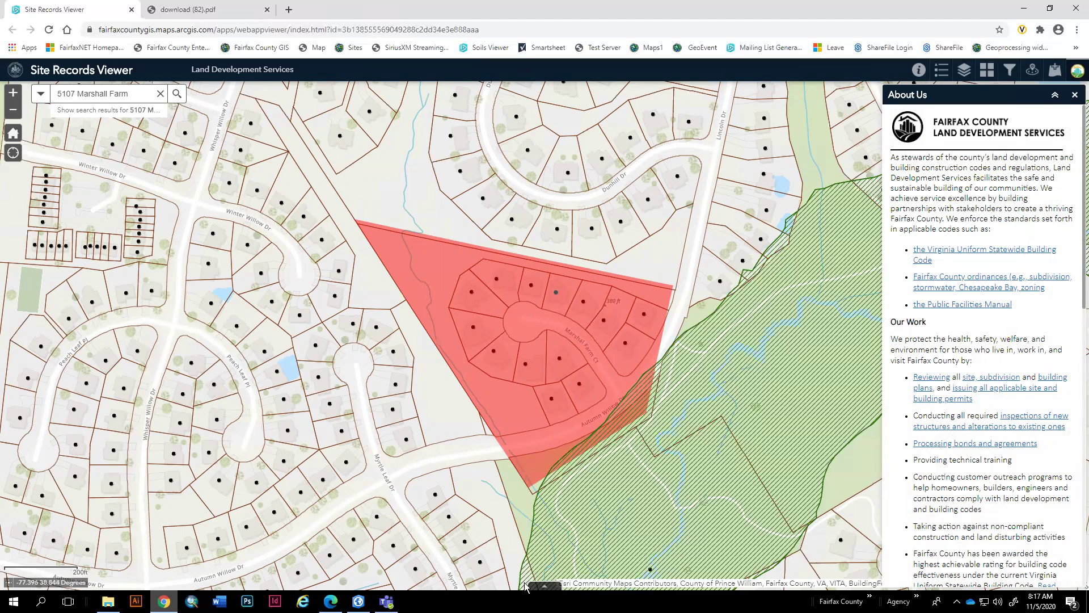
{"action": "left_click", "coordinate": [544, 586]}
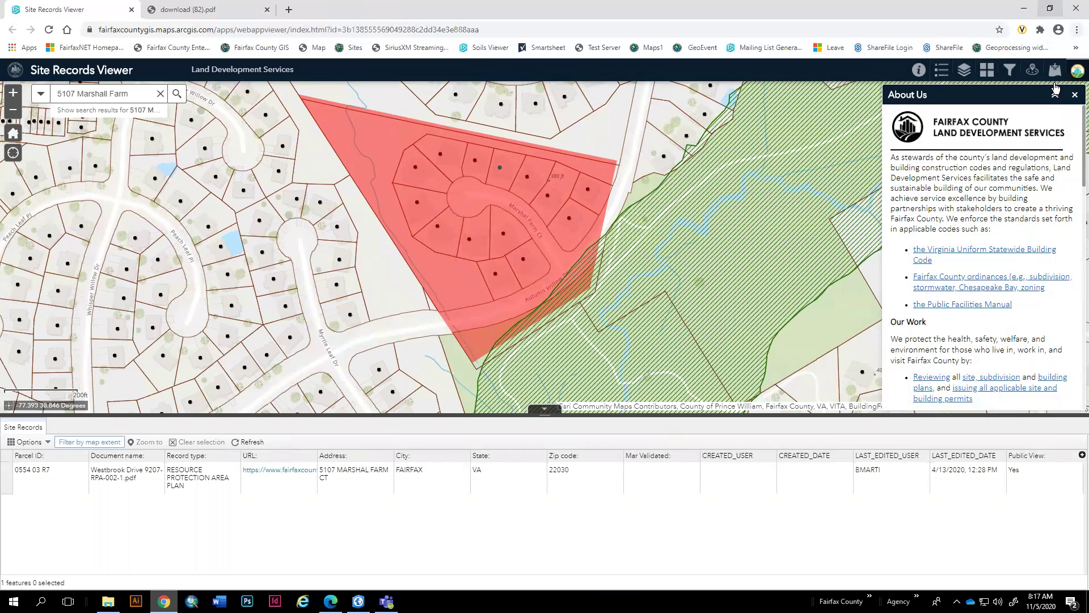
- Turn off the Site Records record-type filter to show all records, and check the table's Options list
{"action": "left_click", "coordinate": [1011, 70]}
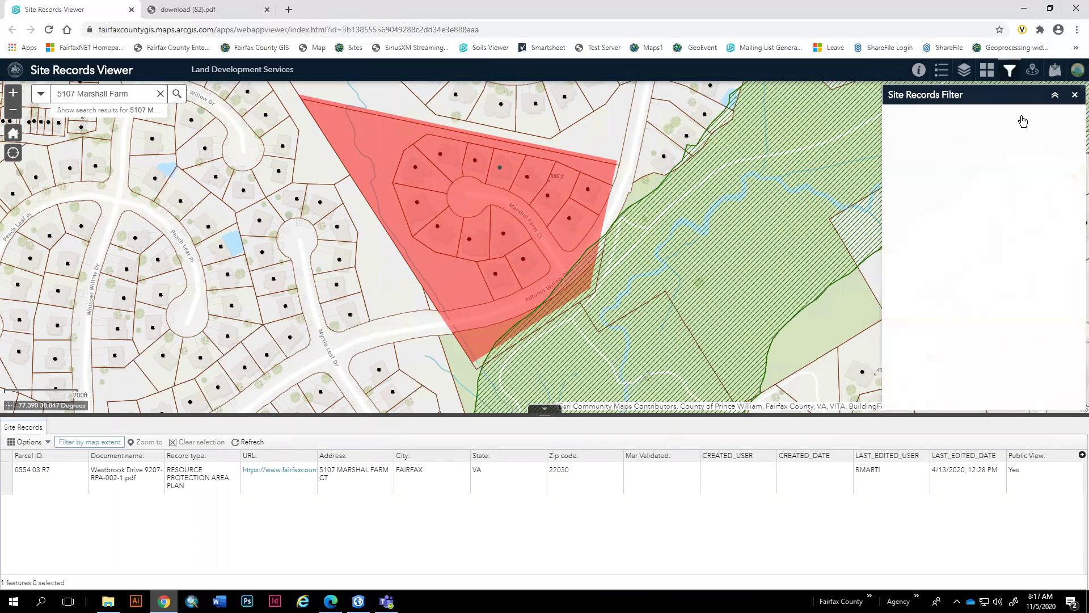
{"action": "left_click", "coordinate": [1069, 119]}
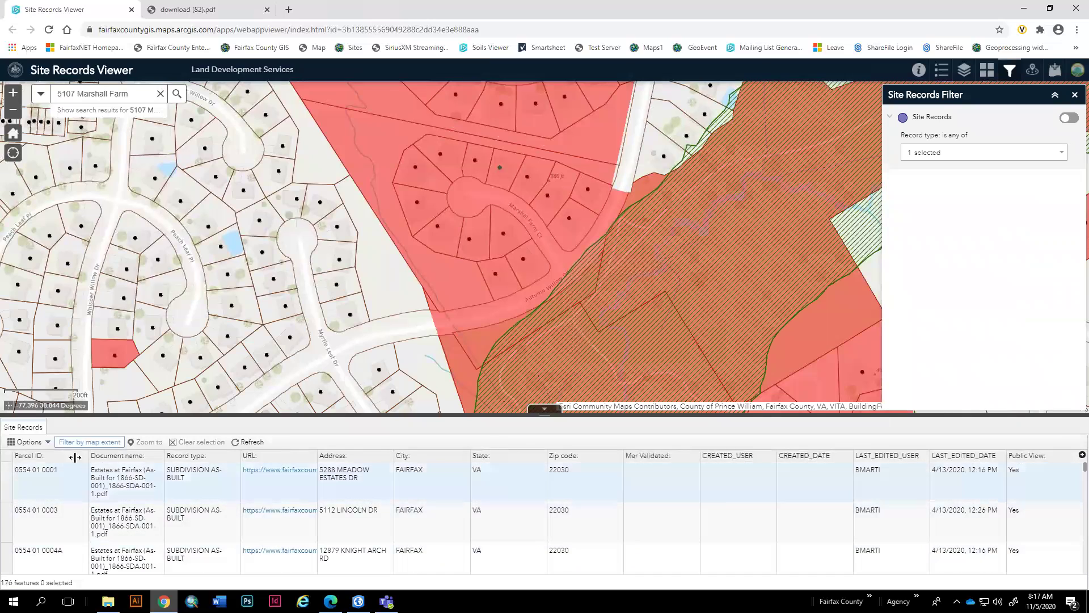
{"action": "left_click", "coordinate": [45, 442]}
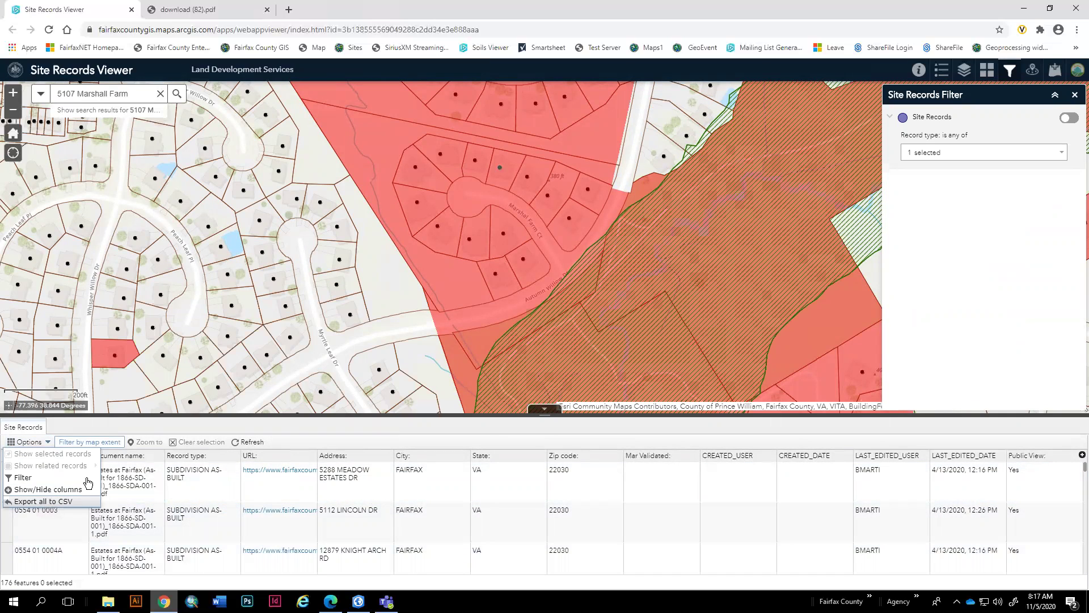
{"action": "left_click", "coordinate": [1074, 95]}
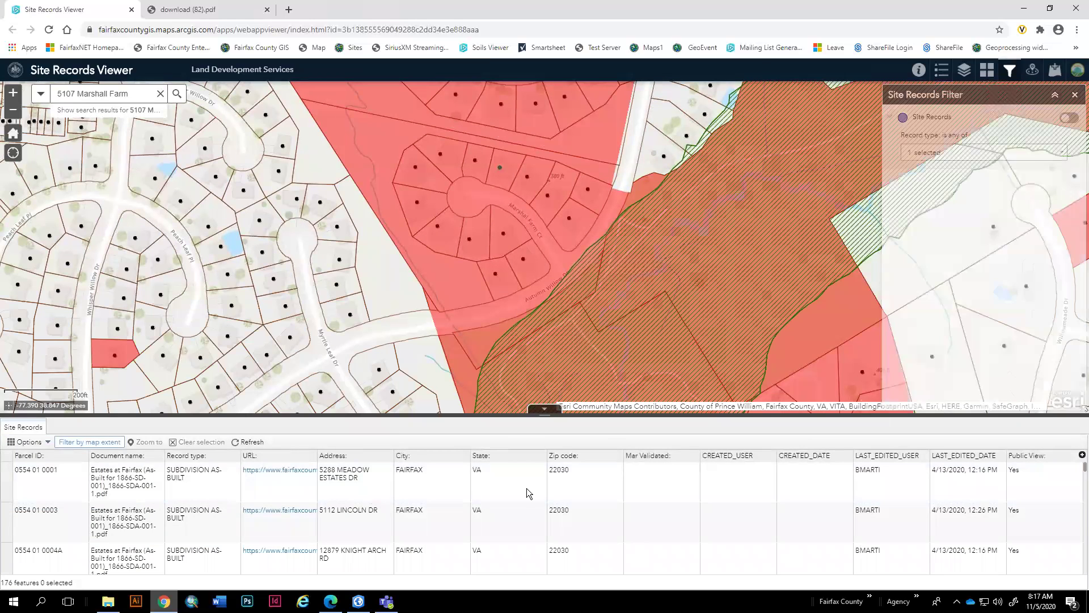
{"action": "left_click", "coordinate": [544, 409]}
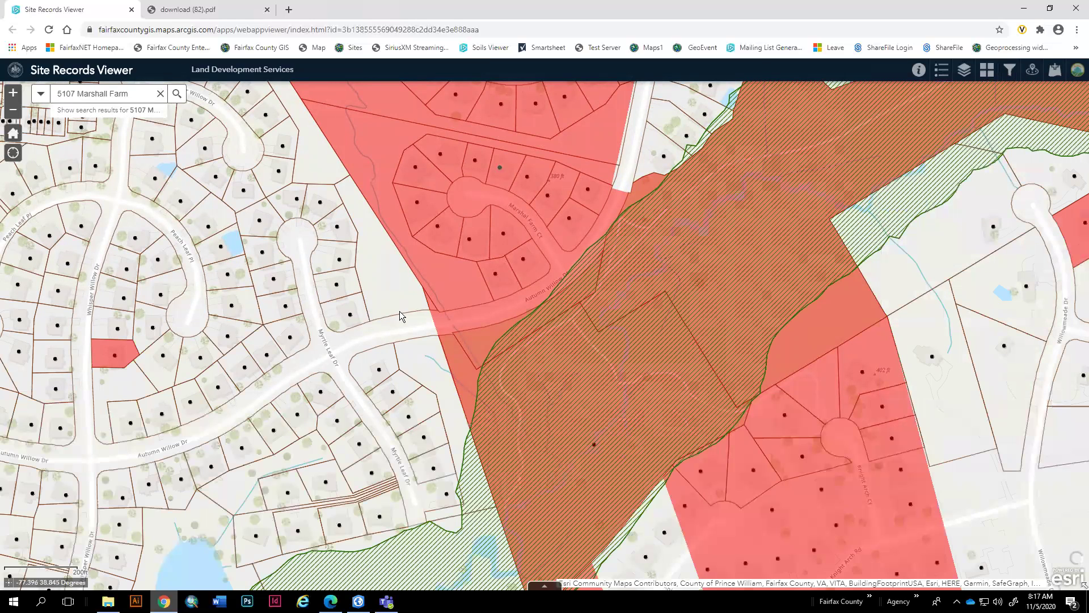
{"action": "left_click", "coordinate": [350, 316]}
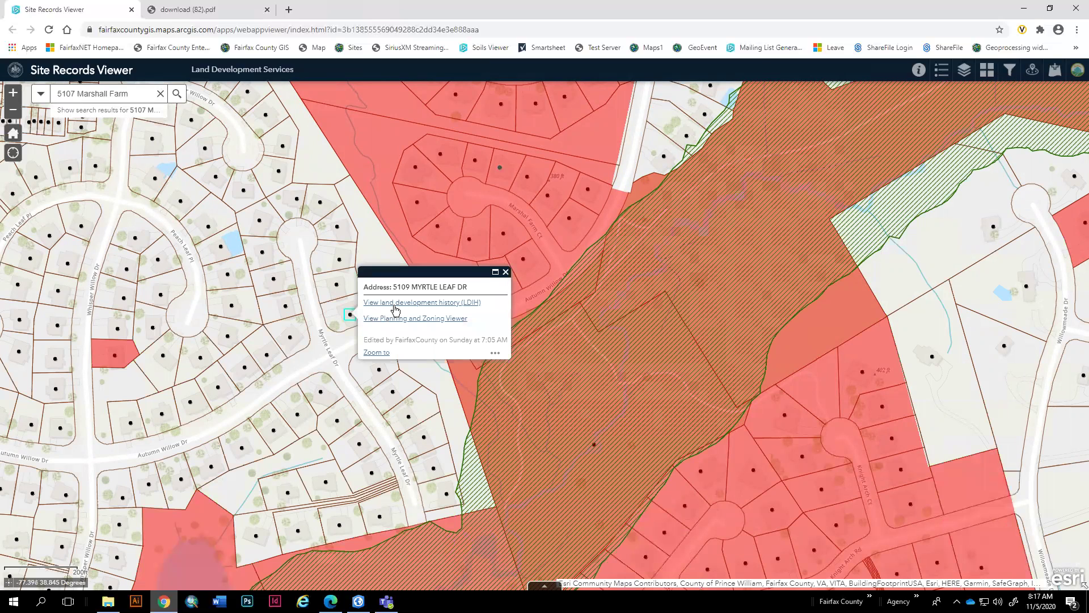